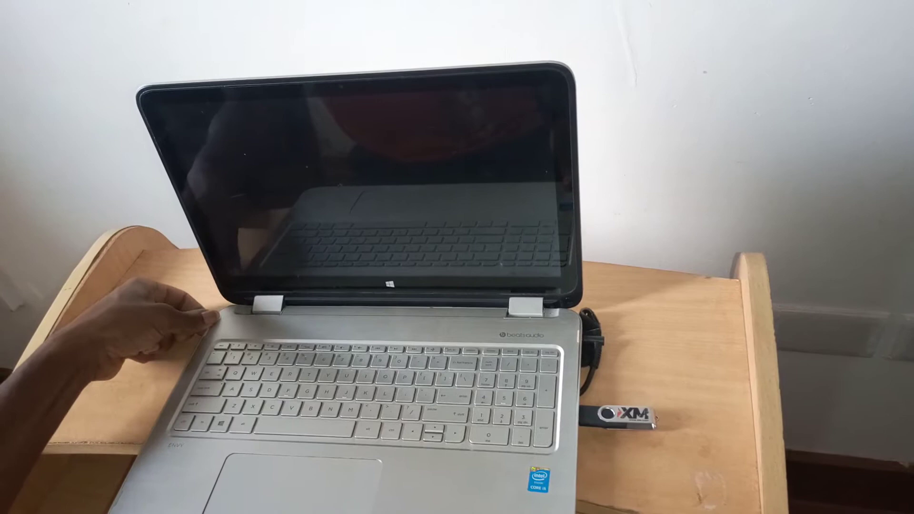
- Wake the powered-on laptop with Space to reach the HP Boot Option Menu
key("space")
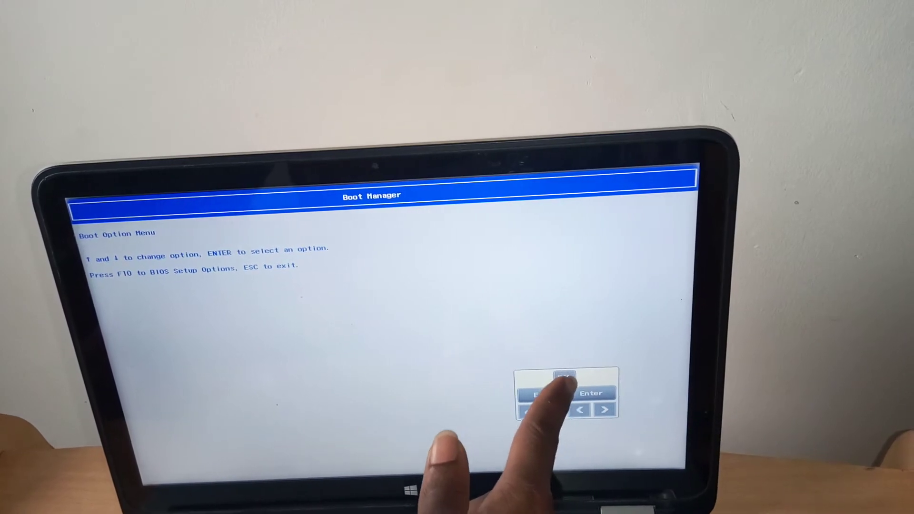
- Enter BIOS Setup and move right to the System Configuration Boot Options page
left_click(564, 379)
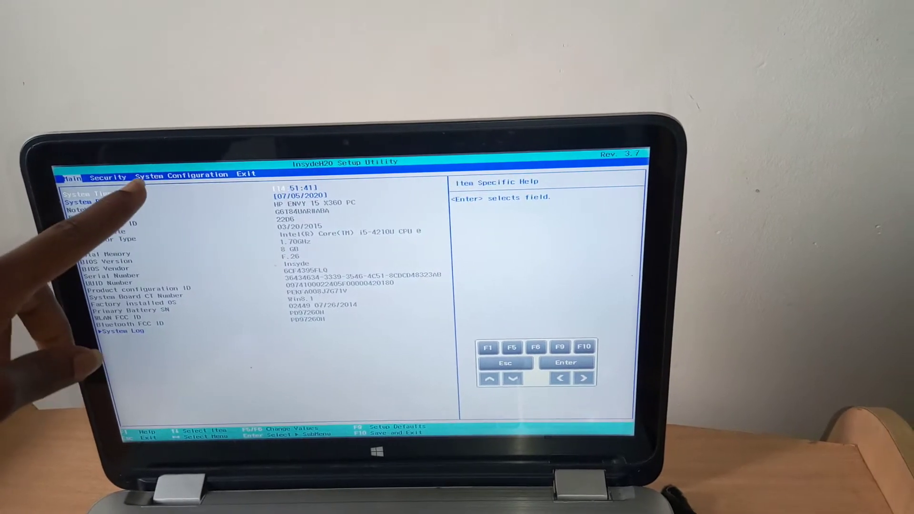
key("Right")
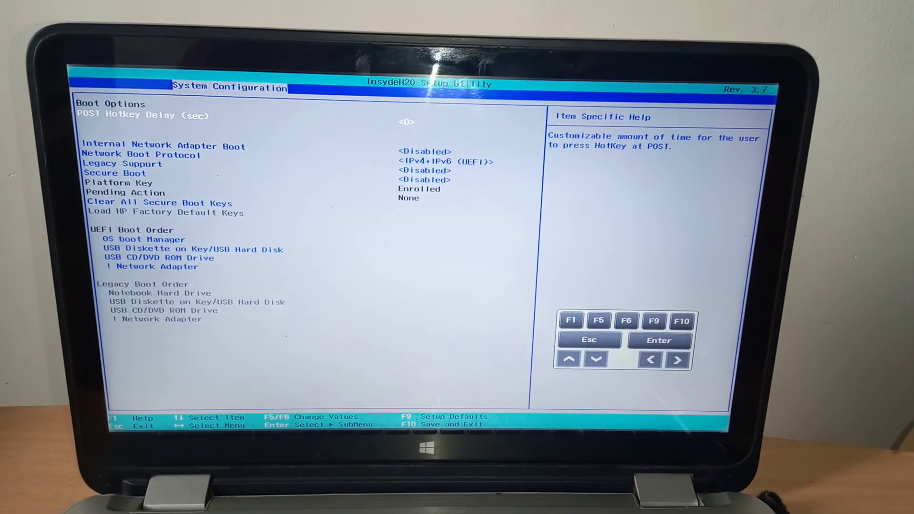
- Set Legacy Support to Enabled, confirm, and save and exit with F10
key("Down")
key("Down")
key("Down")
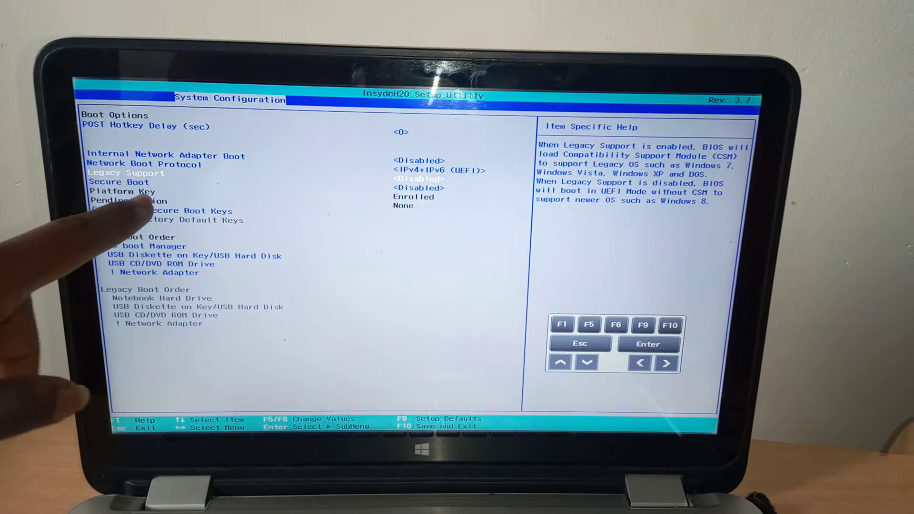
key("Down")
key("Up")
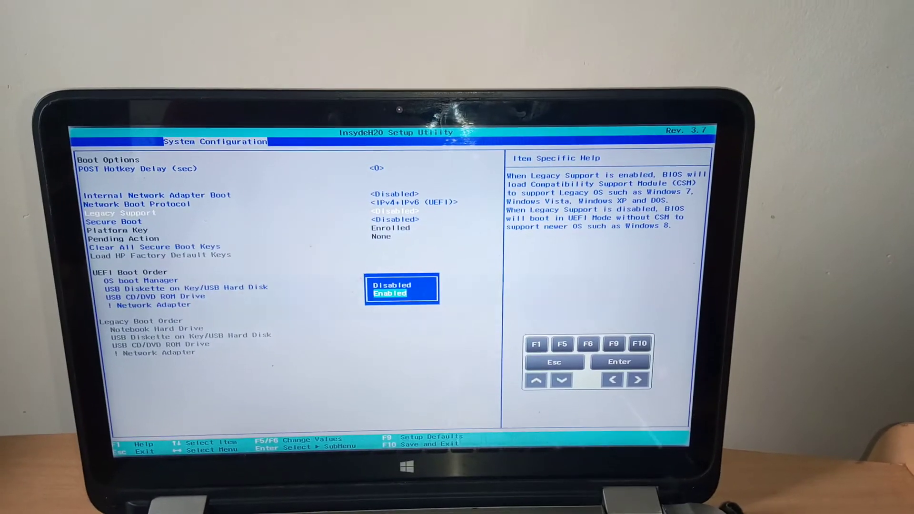
key("Return")
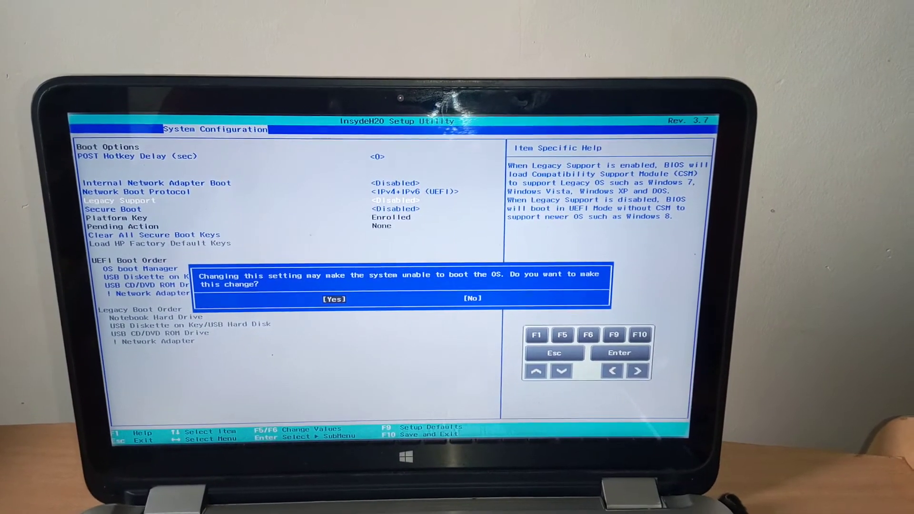
key("Return")
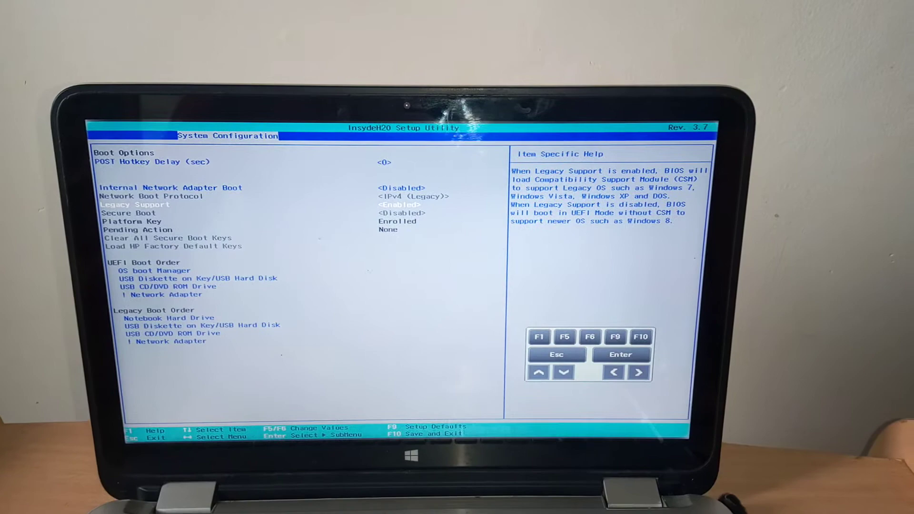
key("F10")
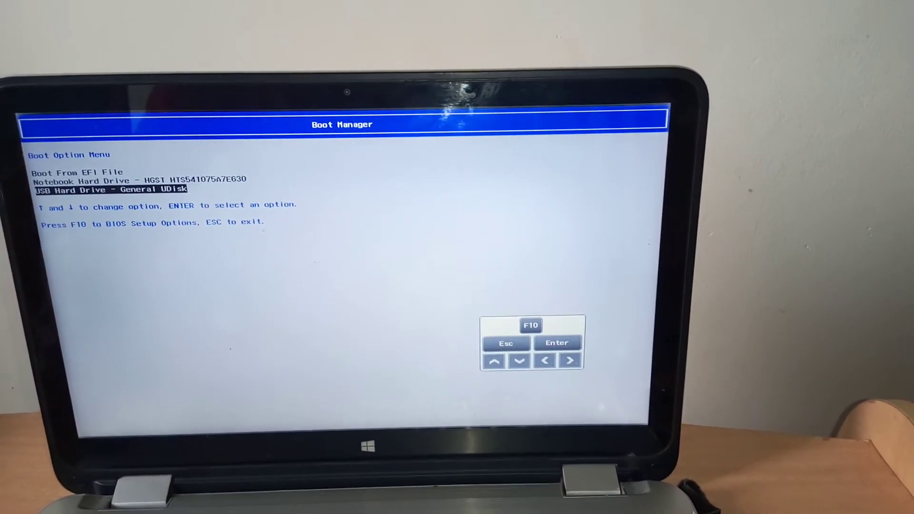
- Boot from the USB Hard Drive (General UDisk) entry and confirm the USB boot prompt
key("Return")
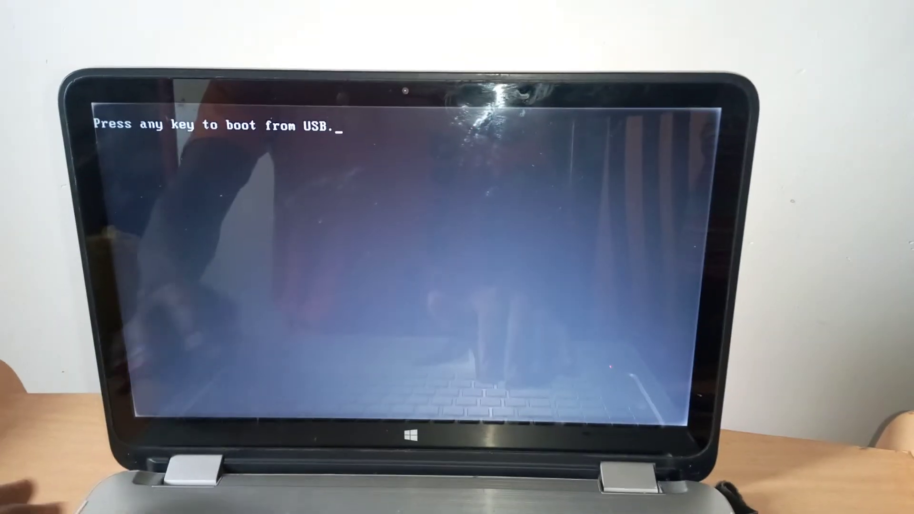
key("Return")
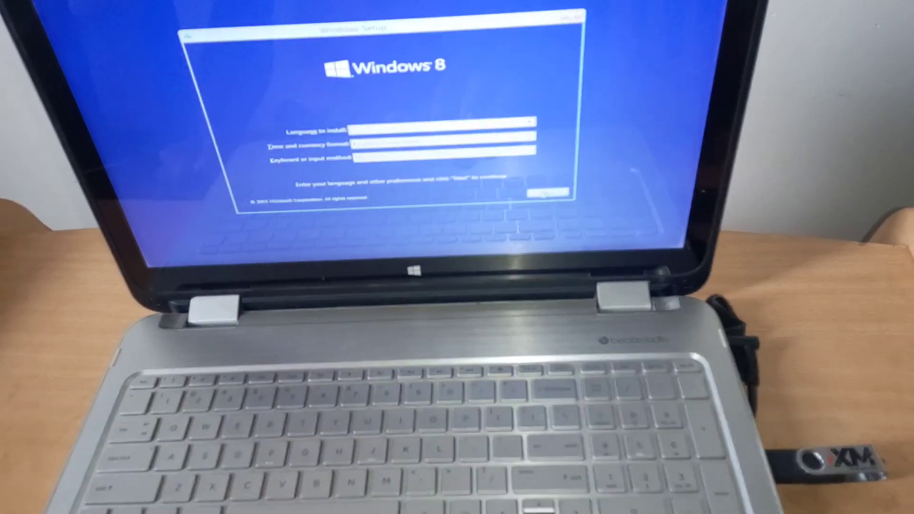
- Accept the default language, time format and keyboard settings and continue with Next
left_click(548, 186)
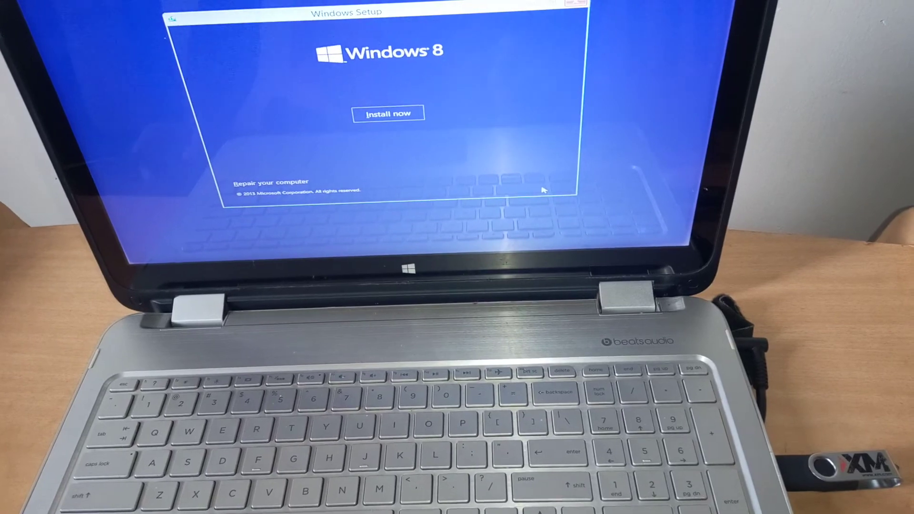